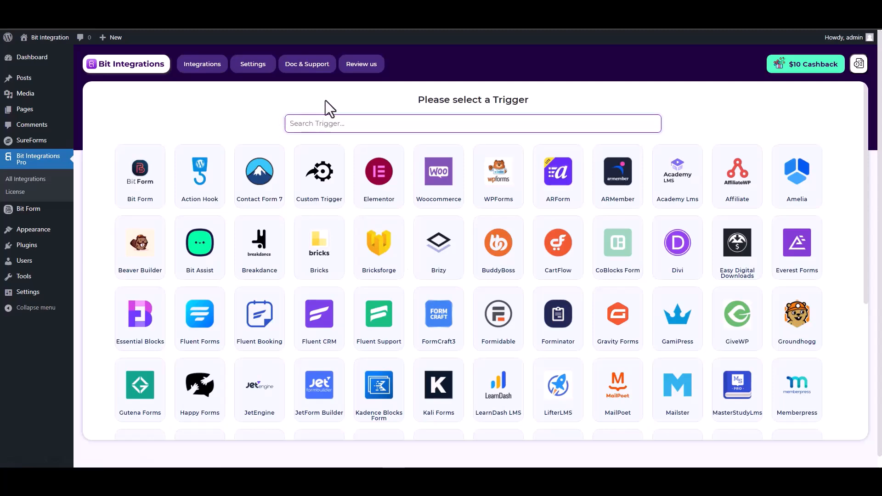
# - Set SureForms as the trigger with its 'SureForms' form selected, then continue to actions
pyautogui.write('sure')
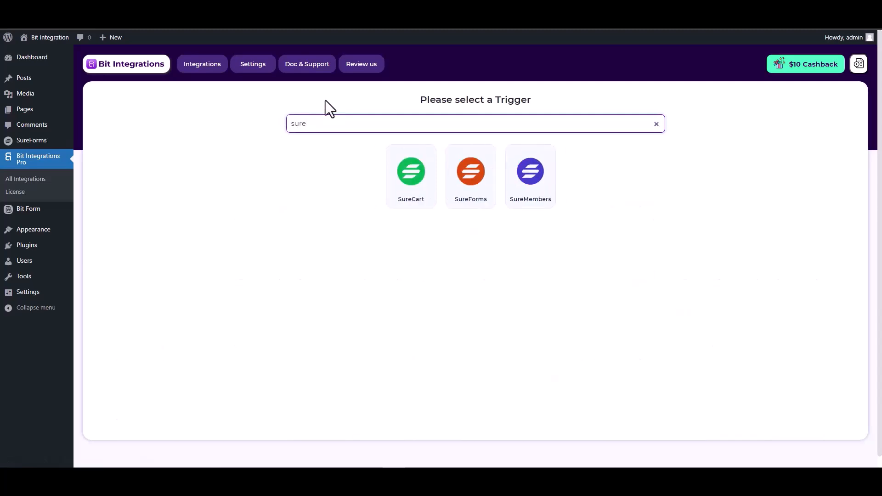
pyautogui.click(475, 203)
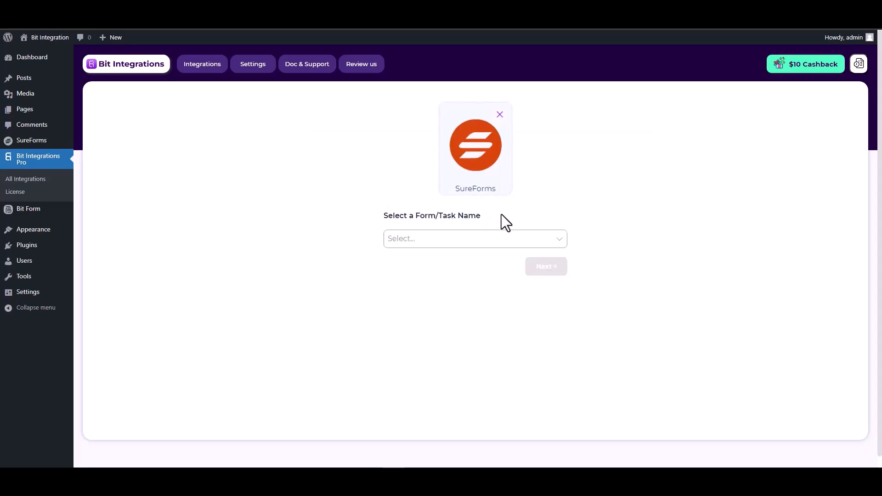
pyautogui.click(428, 237)
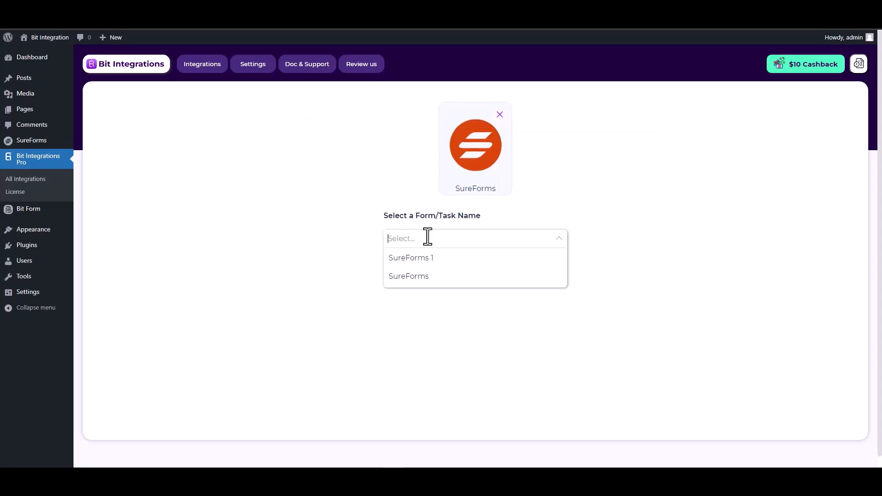
pyautogui.click(422, 277)
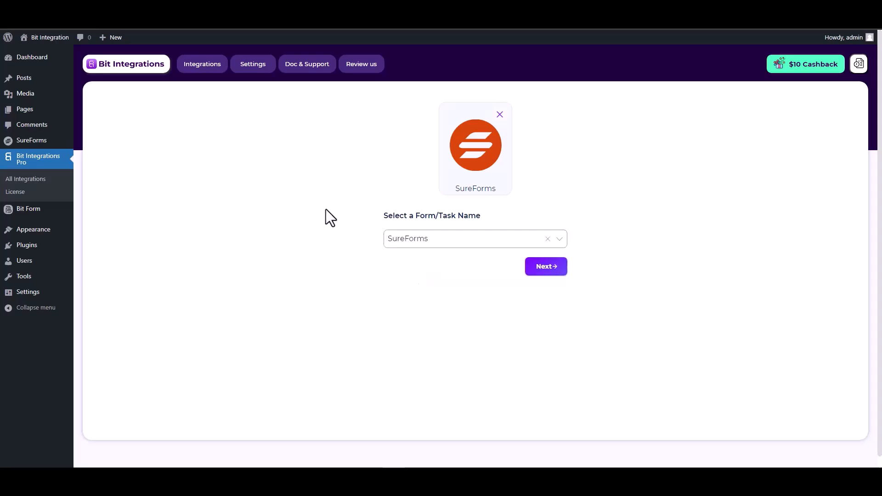
pyautogui.click(542, 273)
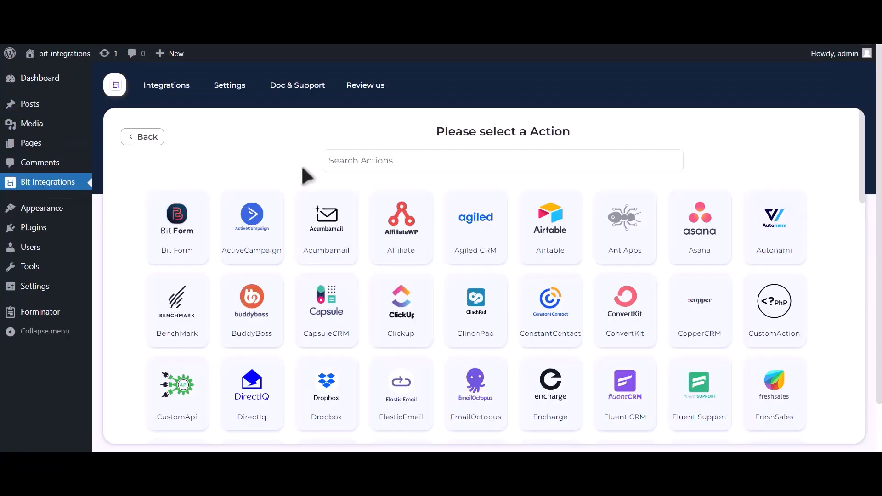
# - Pick Zoom as the action and follow the 'Get Zoom client id and secret' link
pyautogui.click(432, 168)
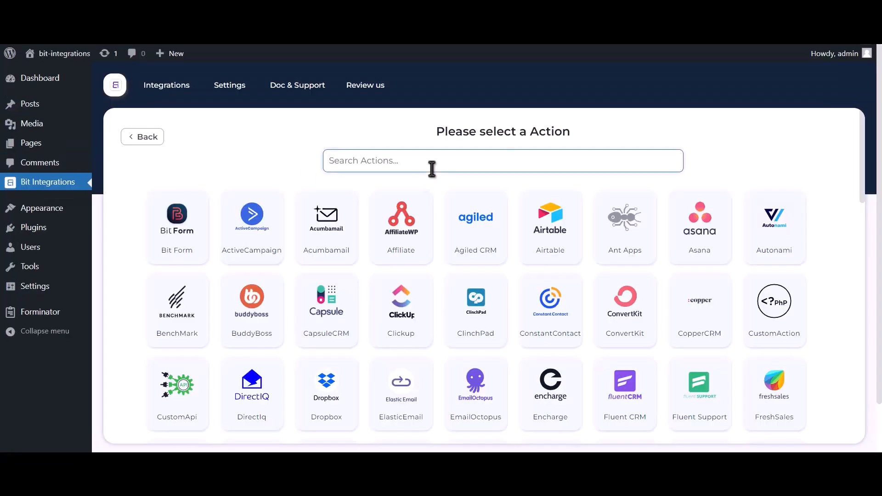
pyautogui.write('zoom')
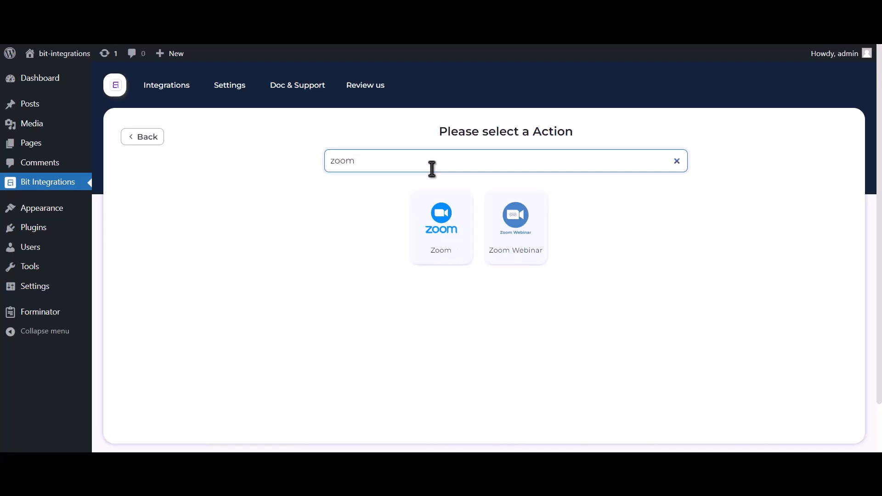
pyautogui.click(443, 253)
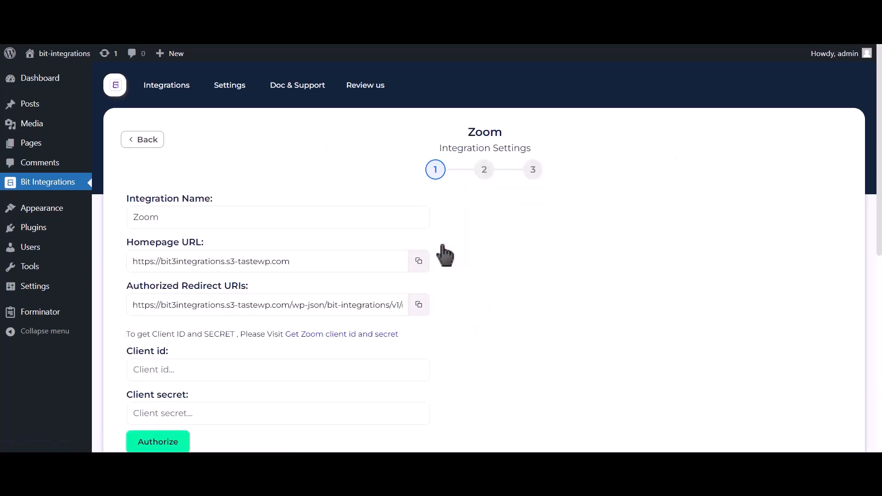
pyautogui.scroll(-2, 445, 253)
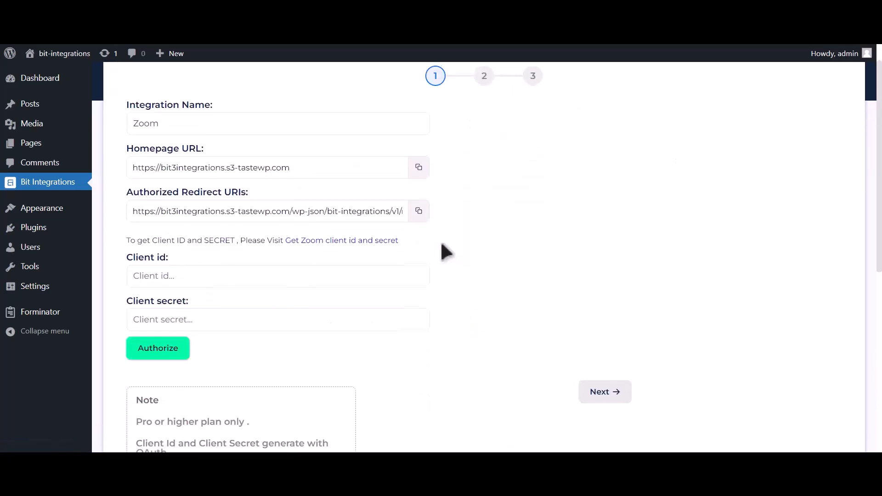
pyautogui.moveTo(127, 239); pyautogui.dragTo(284, 236)
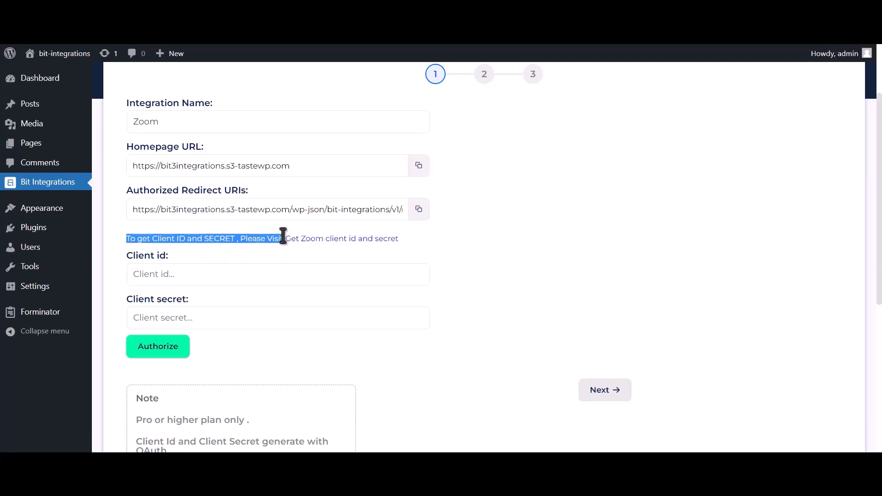
pyautogui.click(366, 240)
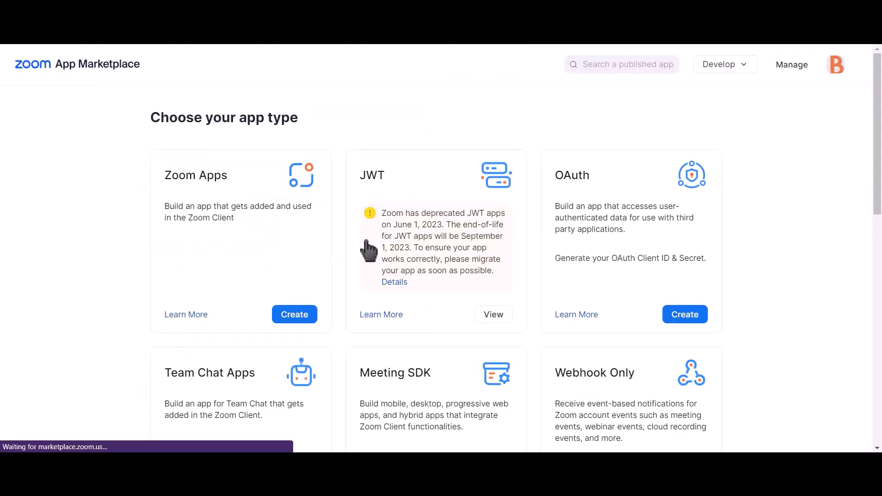
# - Create an unpublished account-level OAuth app named 'Bit integrations'
pyautogui.click(692, 320)
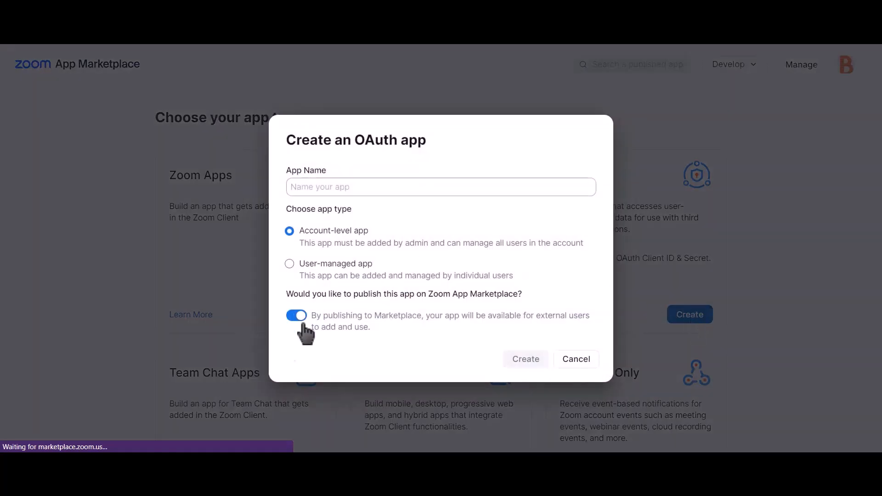
pyautogui.click(298, 316)
pyautogui.click(420, 187)
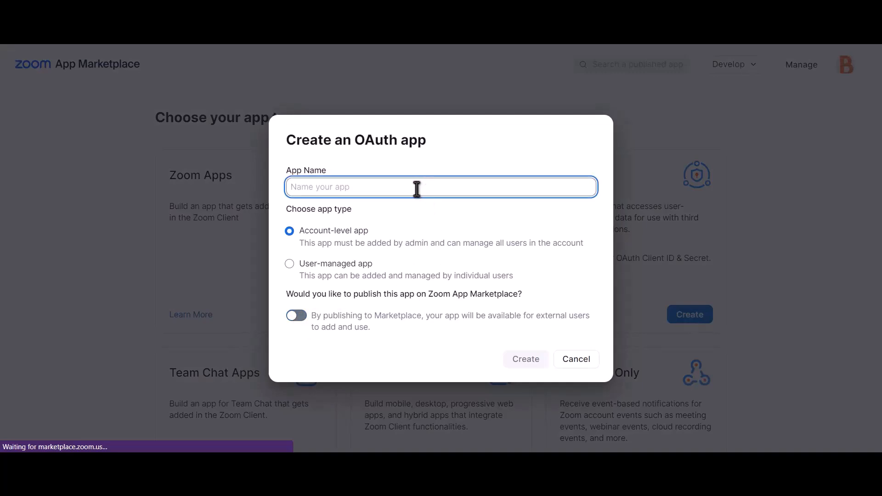
pyautogui.write('Bit')
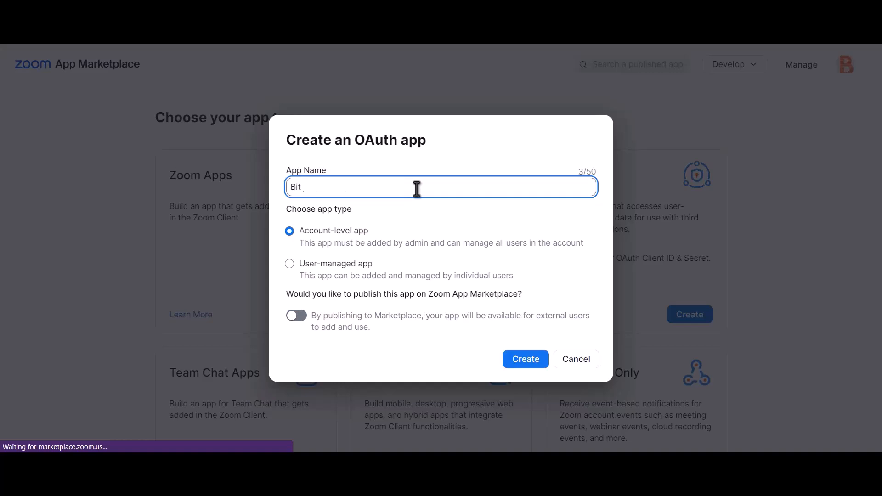
pyautogui.write(' integrations')
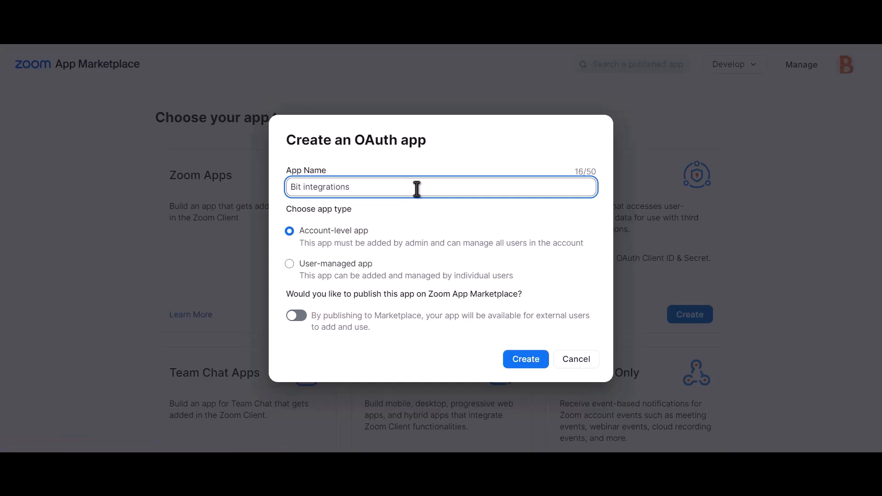
pyautogui.click(531, 365)
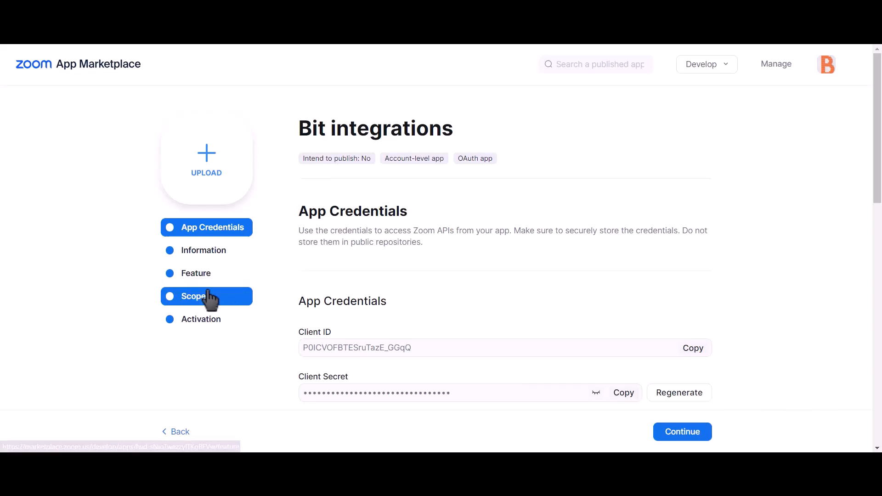
# - Add the sub-account user meetings and view-all user meetings scopes to the app
pyautogui.click(219, 311)
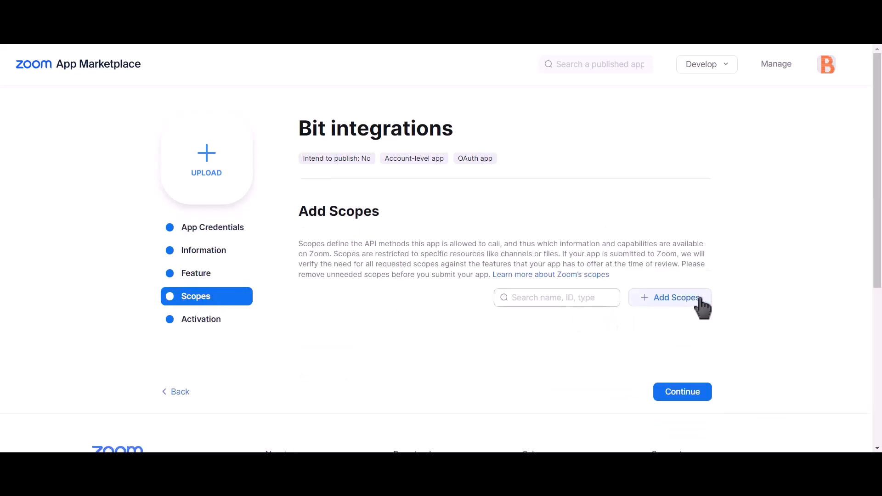
pyautogui.click(685, 301)
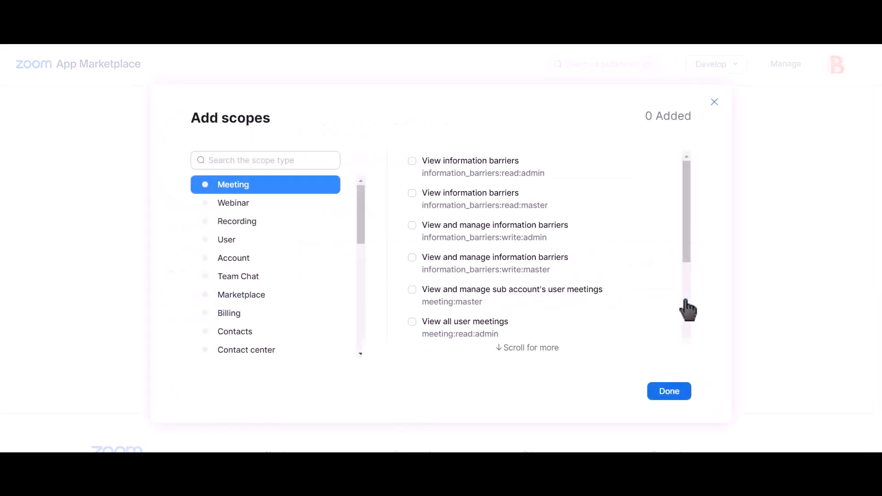
pyautogui.click(412, 290)
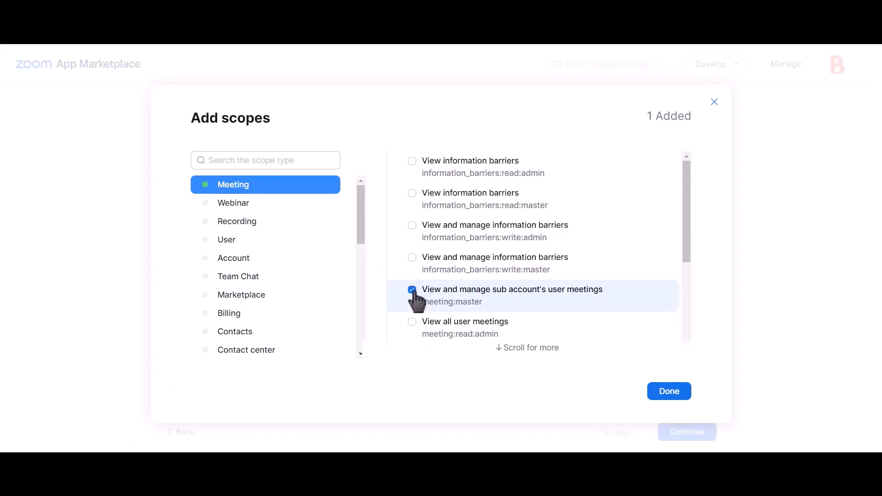
pyautogui.click(413, 322)
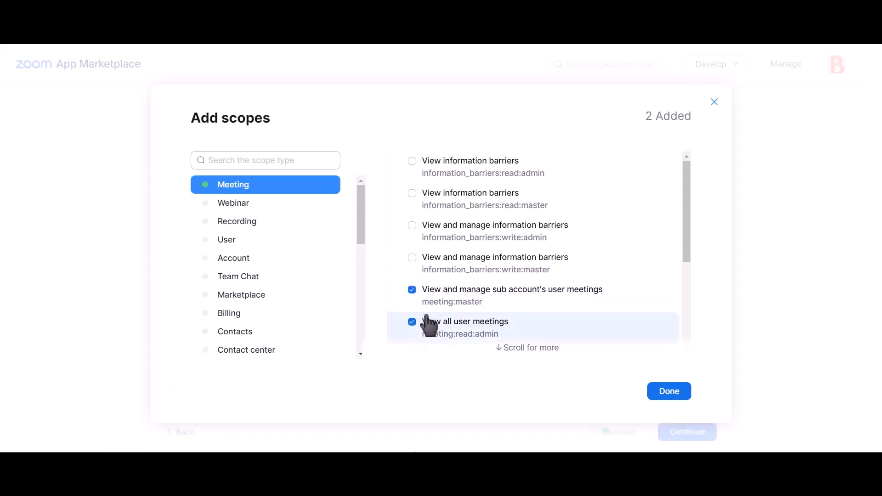
pyautogui.scroll(-4, 512, 286)
pyautogui.scroll(5, 515, 287)
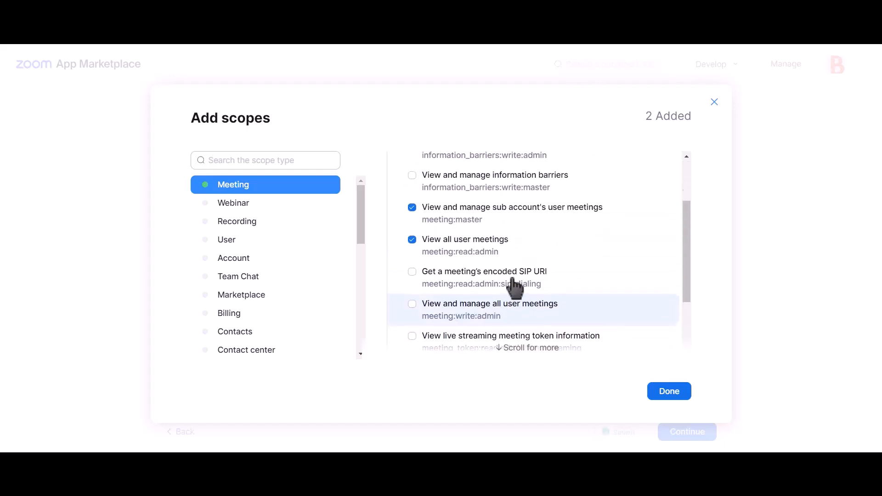
pyautogui.scroll(-3, 516, 290)
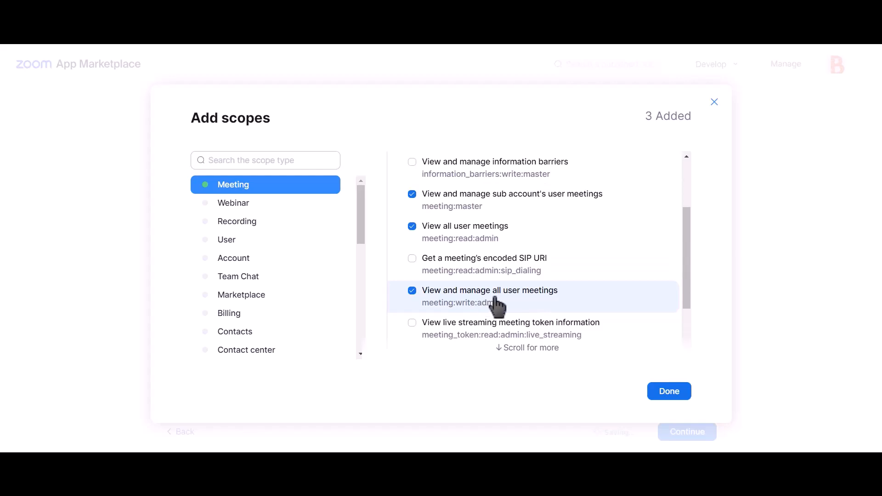
# - Add the sub-account and view-all user information scopes and save the scope selection
pyautogui.click(243, 244)
pyautogui.click(453, 169)
pyautogui.click(455, 235)
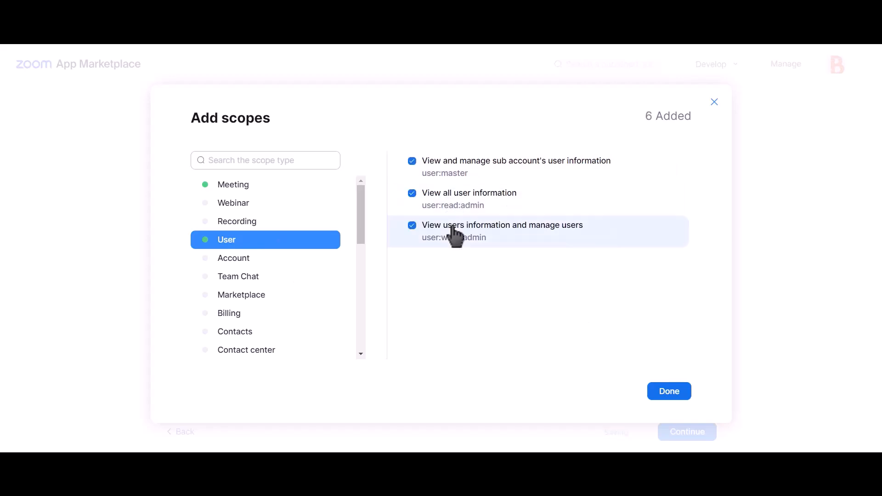
pyautogui.click(669, 393)
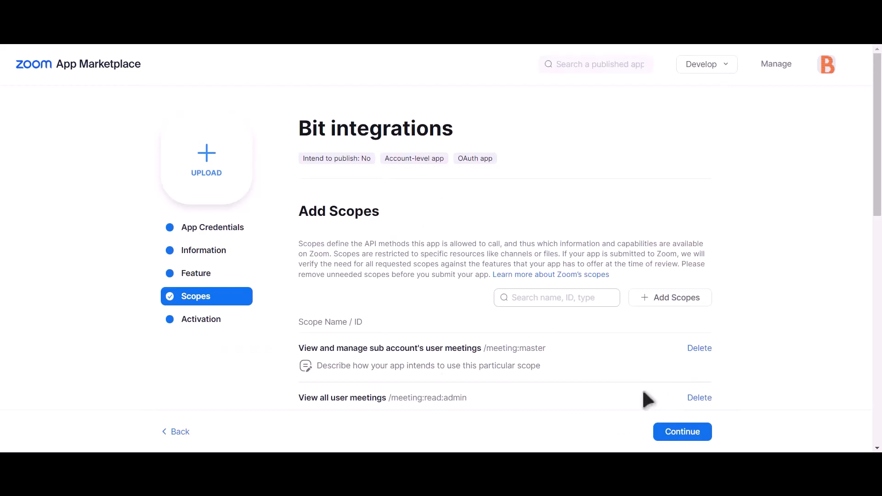
pyautogui.click(216, 228)
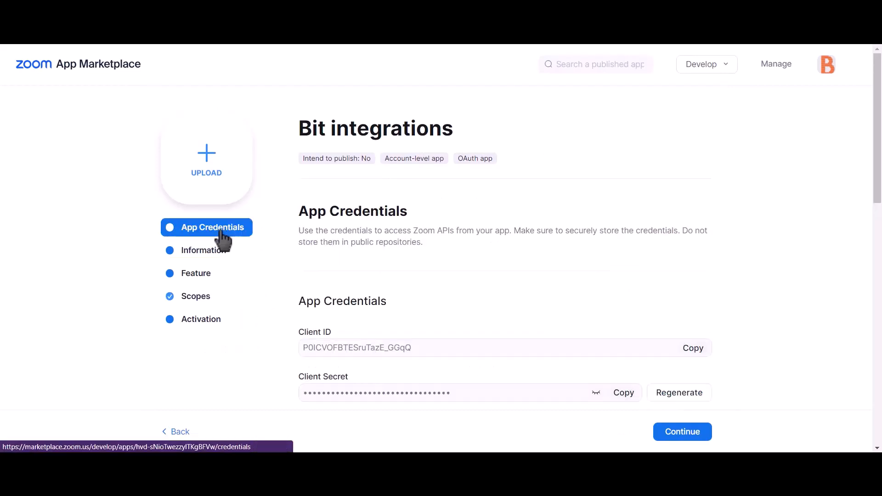
# - Paste the Zoom app's Client ID into the Bit Integrations Client id field
pyautogui.click(695, 350)
pyautogui.hotkey('alt', 'Tab')
pyautogui.click(202, 281)
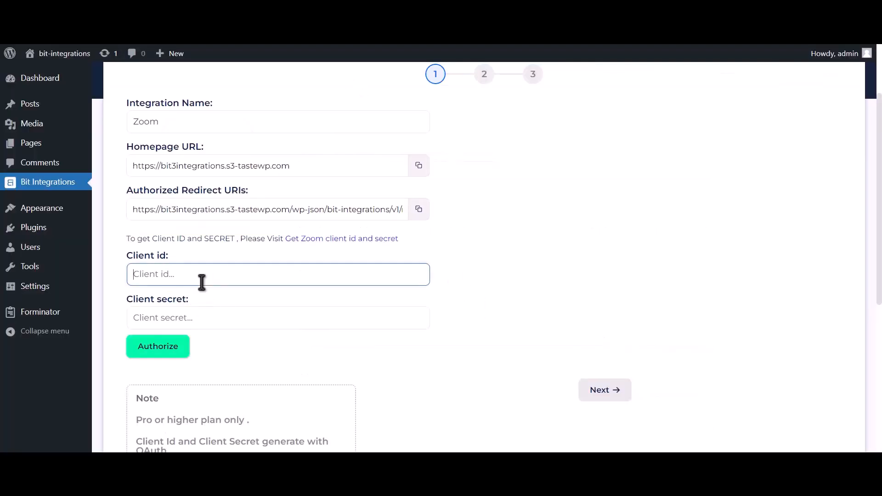
pyautogui.hotkey('ctrl', 'v')
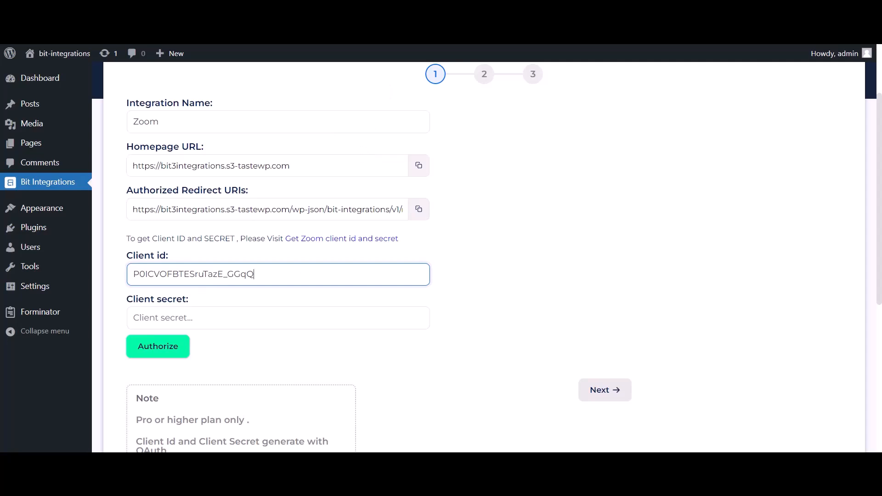
# - Paste the Zoom app's Client Secret into the Client secret field
pyautogui.hotkey('alt', 'Tab')
pyautogui.tripleClick(309, 374)
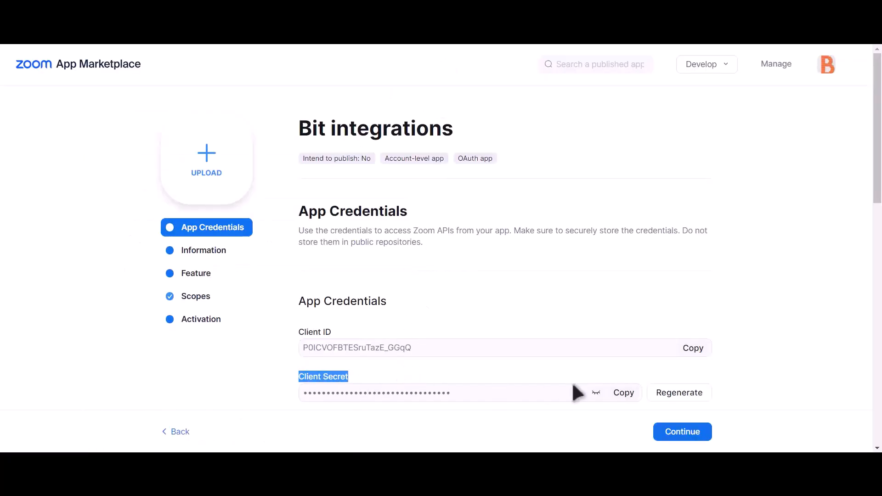
pyautogui.click(625, 393)
pyautogui.hotkey('alt', 'Tab')
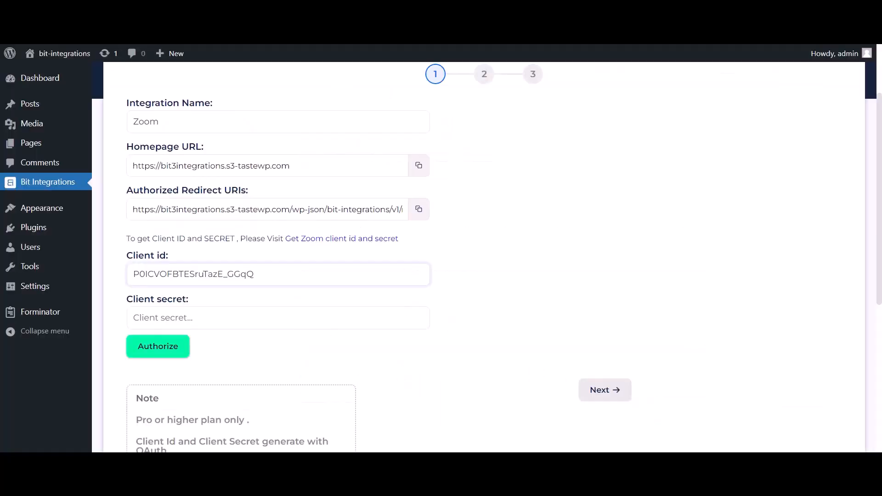
pyautogui.click(225, 318)
pyautogui.click(226, 318)
pyautogui.hotkey('ctrl', 'v')
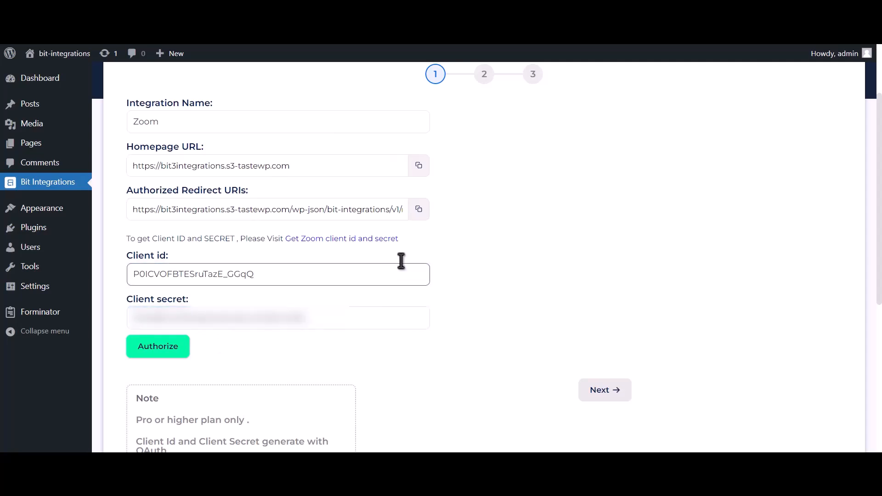
# - Use the Bit Integrations redirect URI as both the OAuth redirect URL and an allow-list entry
pyautogui.click(419, 210)
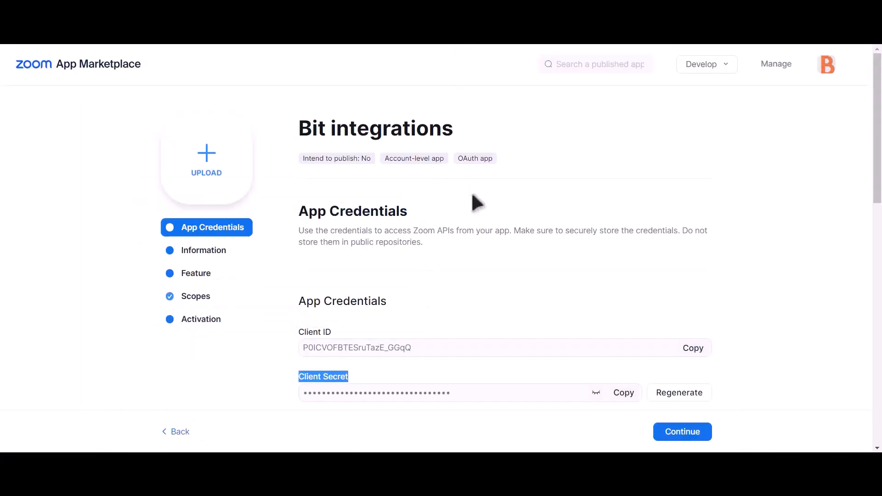
pyautogui.scroll(-2, 474, 200)
pyautogui.click(352, 350)
pyautogui.hotkey('ctrl', 'v')
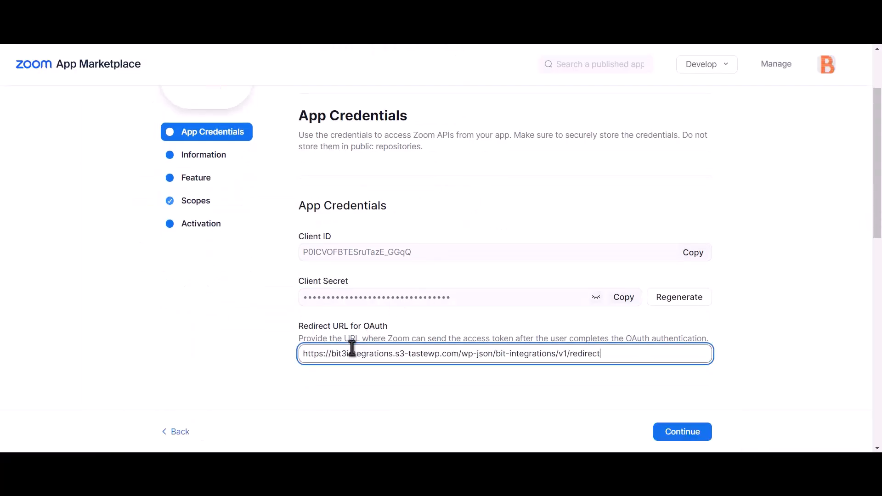
pyautogui.scroll(-6, 392, 340)
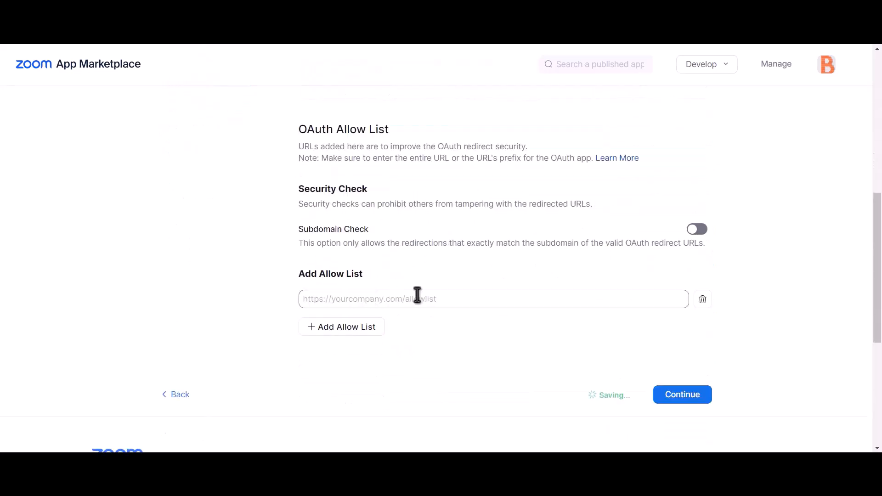
pyautogui.click(394, 299)
pyautogui.hotkey('ctrl', 'v')
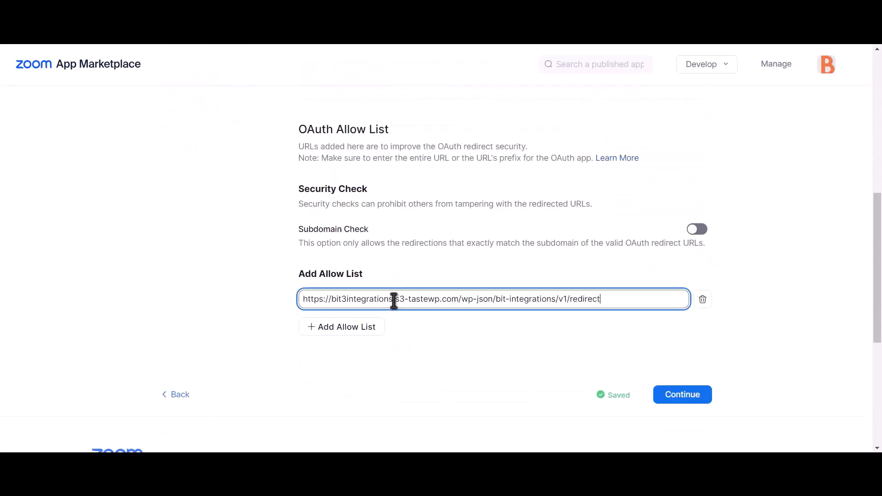
pyautogui.click(556, 352)
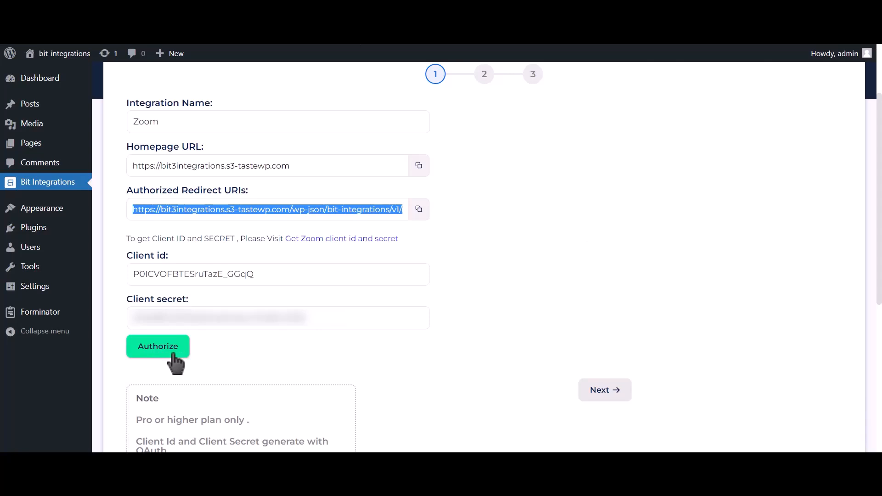
# - Authorize and allow the Zoom connection, then continue to step 2
pyautogui.click(173, 355)
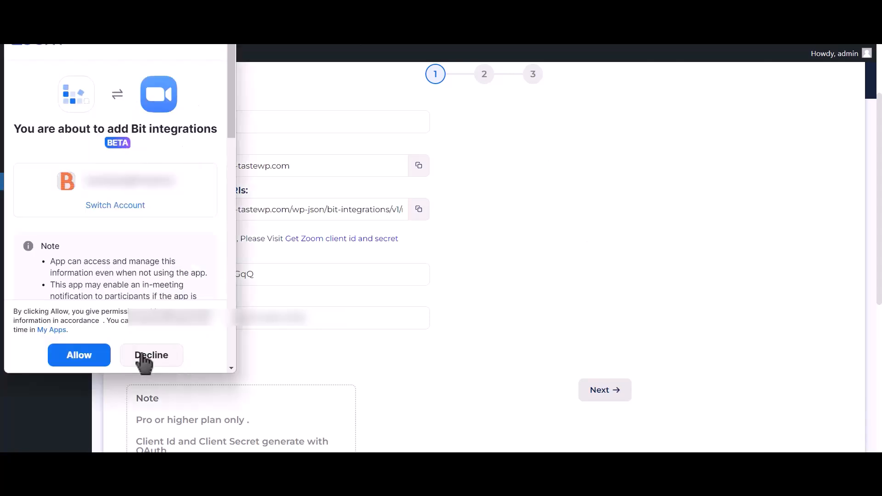
pyautogui.click(91, 362)
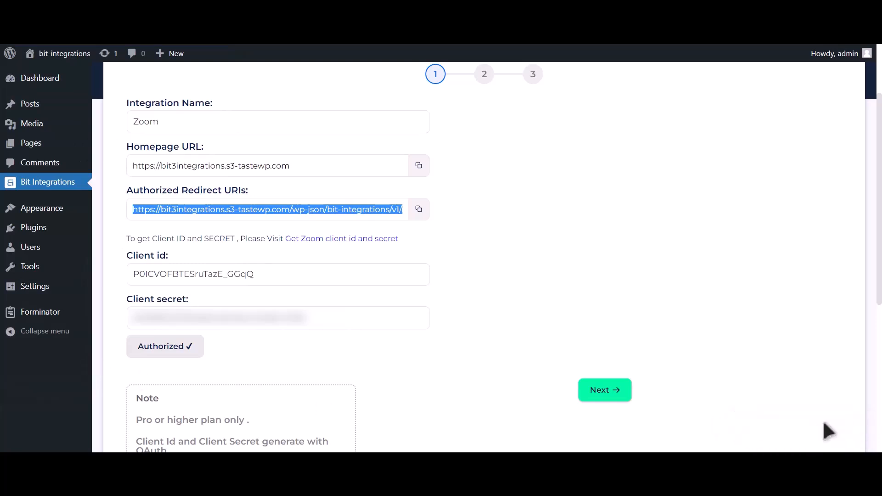
pyautogui.click(611, 393)
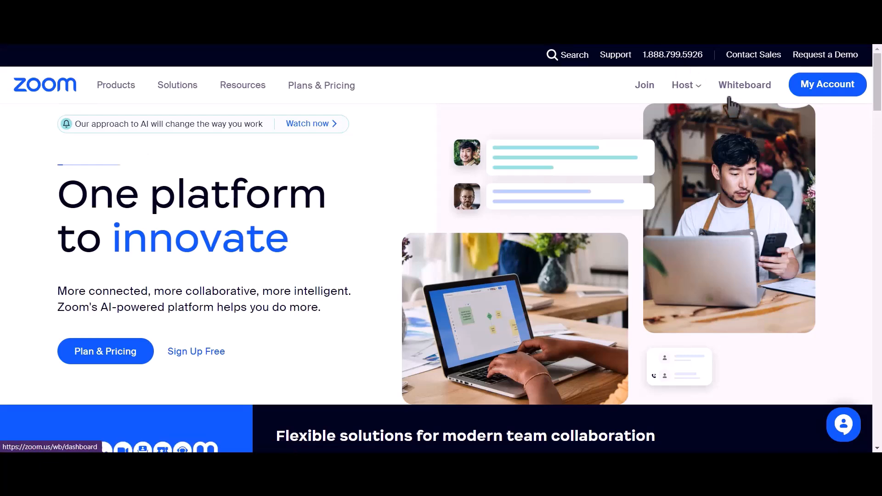
# - Schedule a registration-required Zoom meeting titled 'Bit Integrations' and save it
pyautogui.click(826, 92)
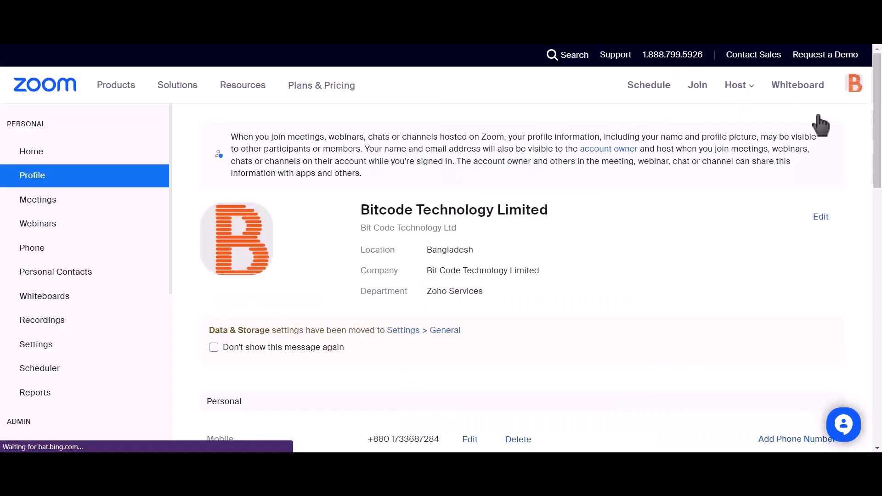
pyautogui.click(73, 208)
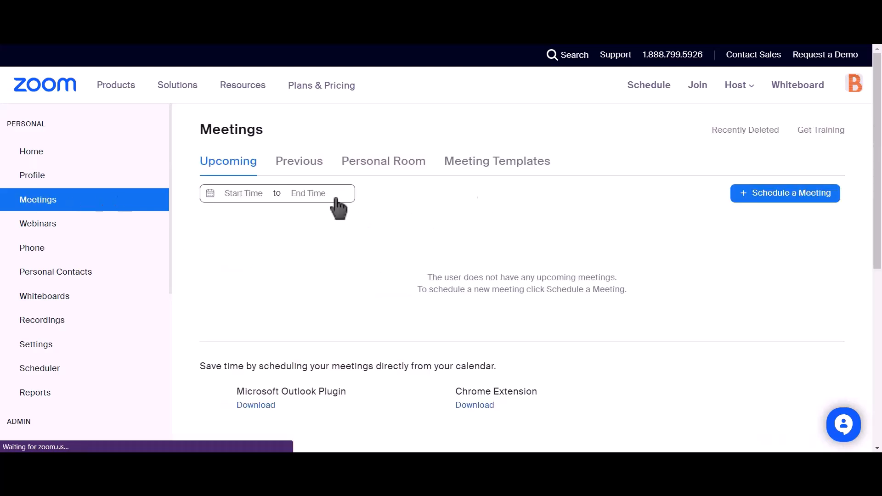
pyautogui.click(800, 203)
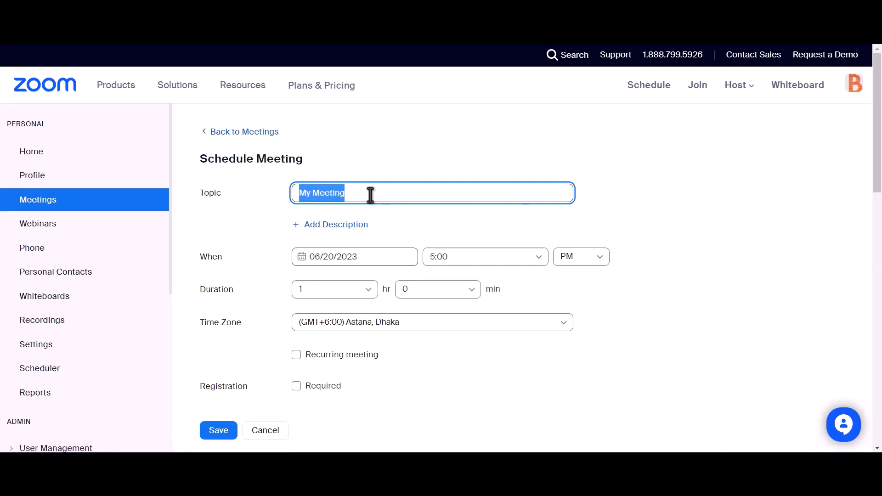
pyautogui.write('Bit Integrations')
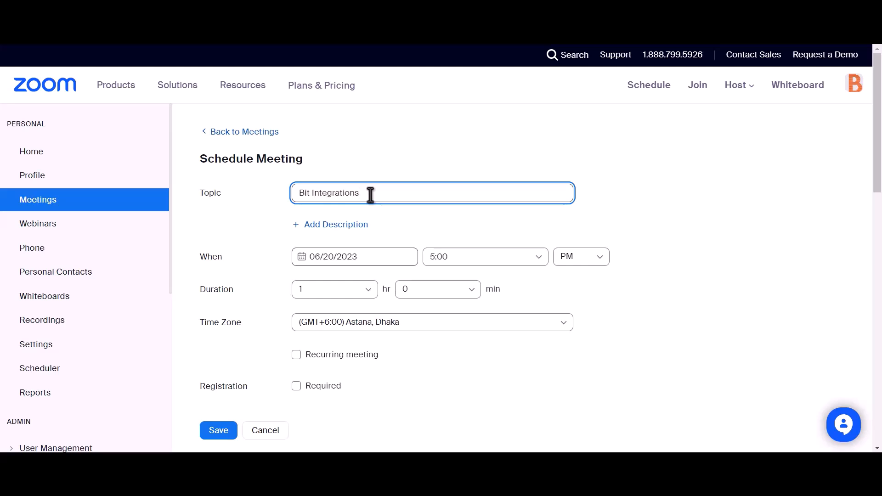
pyautogui.scroll(-2, 371, 194)
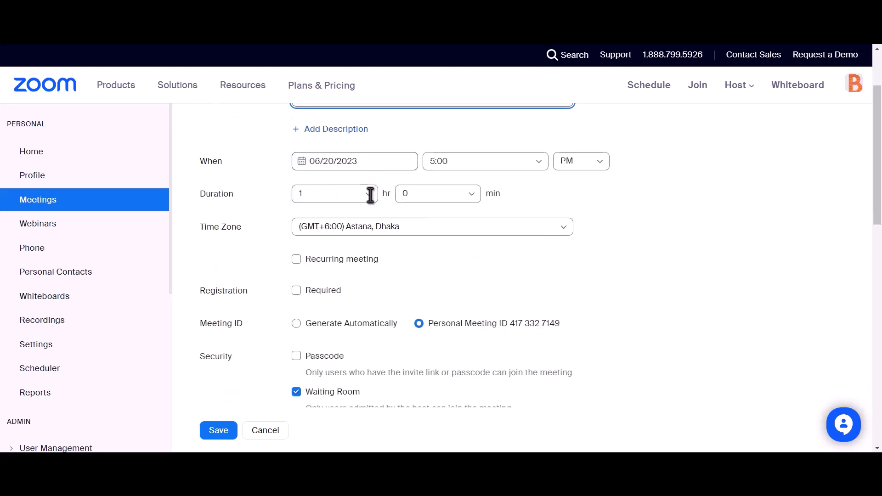
pyautogui.moveTo(198, 295); pyautogui.dragTo(249, 296)
pyautogui.click(296, 291)
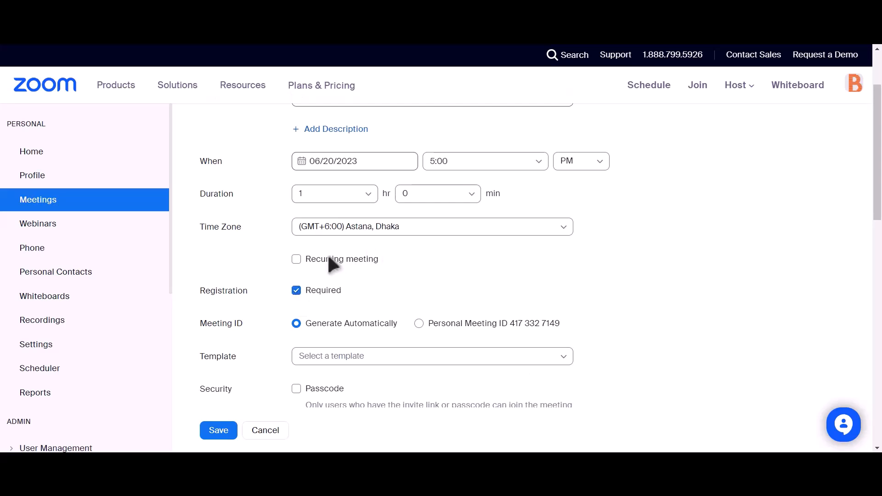
pyautogui.scroll(-4, 350, 255)
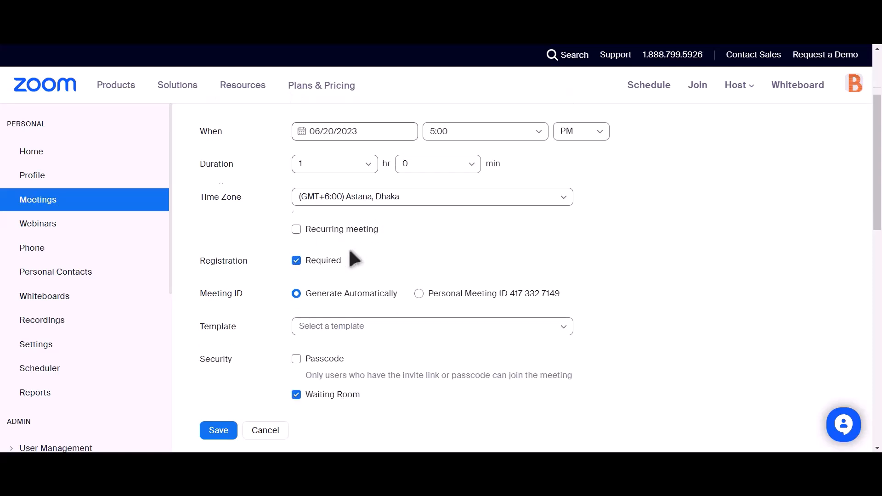
pyautogui.click(214, 431)
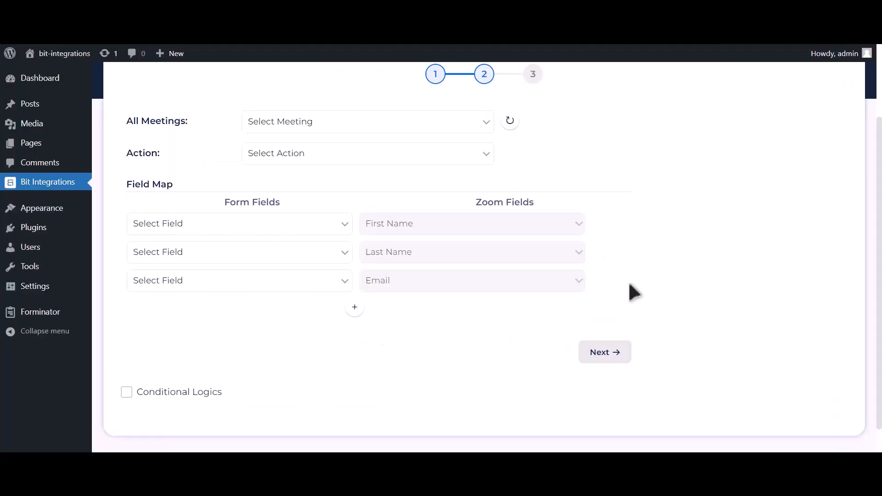
# - Select the Bit Integrations meeting and set the Zoom action to Create User
pyautogui.click(516, 124)
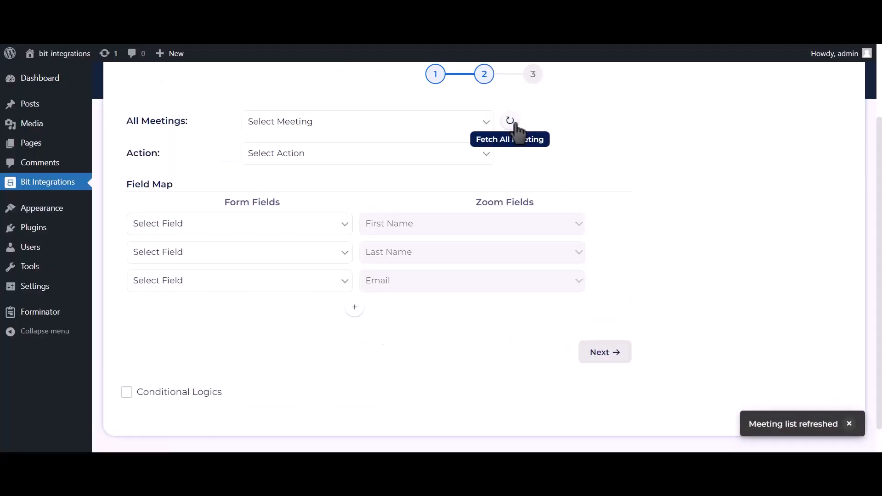
pyautogui.click(456, 128)
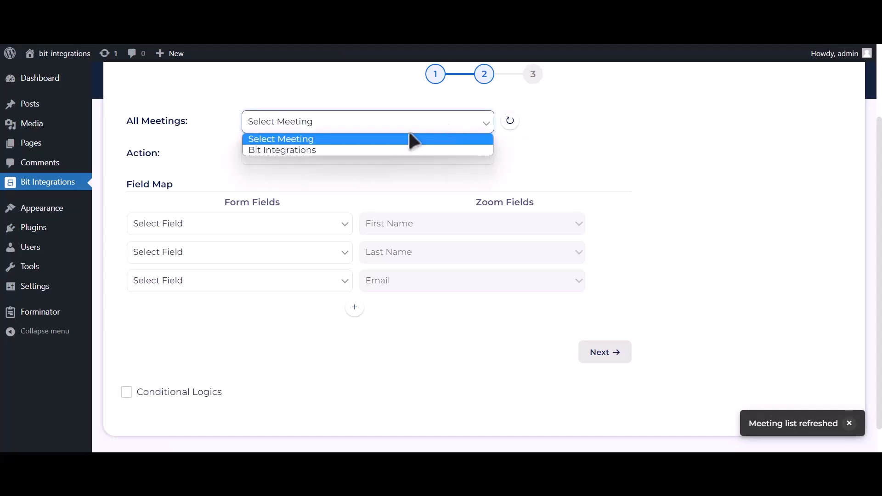
pyautogui.click(358, 152)
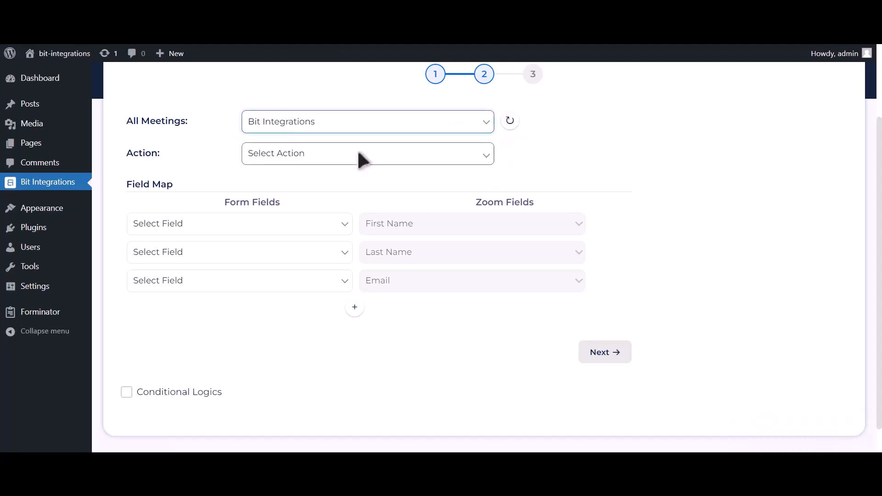
pyautogui.click(358, 156)
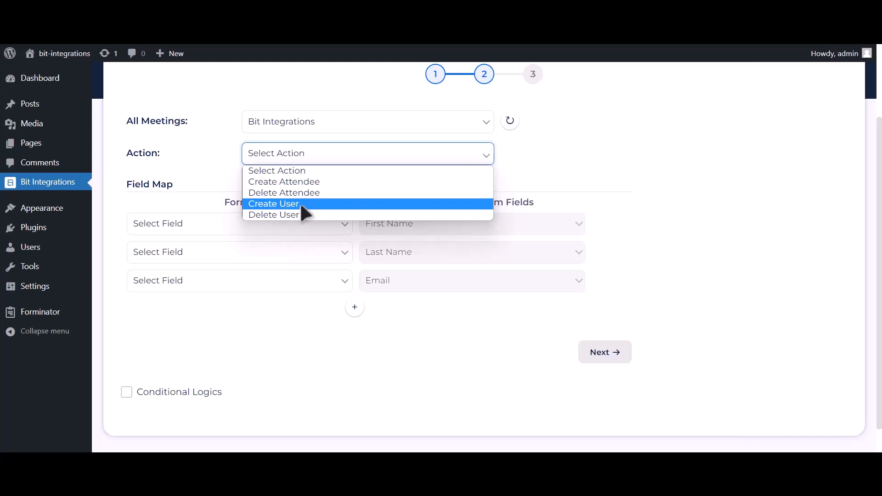
pyautogui.click(275, 204)
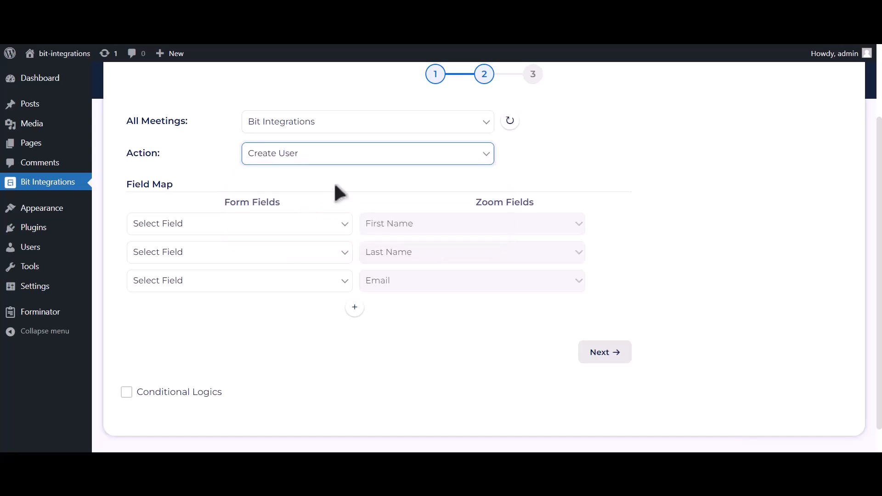
# - Map First Name-1, Last Name-1, Email Address-1 and Phone Number-1 to Zoom's first name, last name, email and Phone
pyautogui.click(310, 224)
pyautogui.click(252, 262)
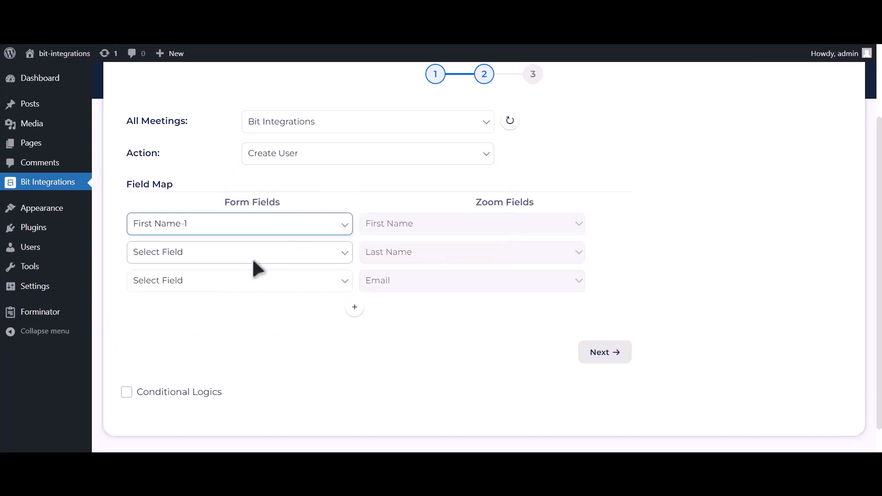
pyautogui.click(248, 254)
pyautogui.click(181, 302)
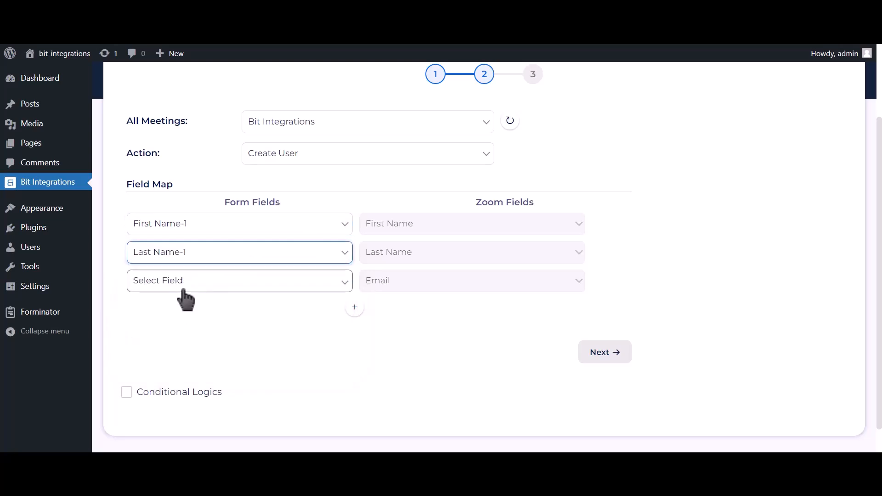
pyautogui.click(181, 287)
pyautogui.click(170, 342)
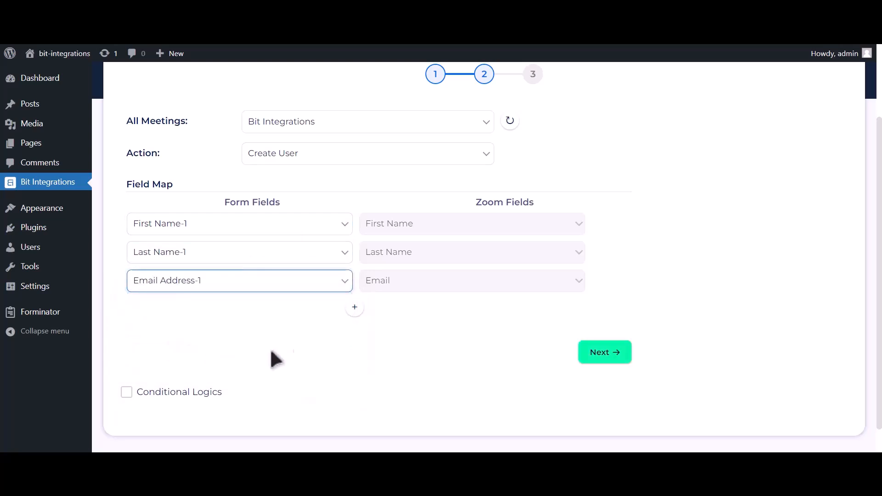
pyautogui.click(355, 308)
pyautogui.click(274, 310)
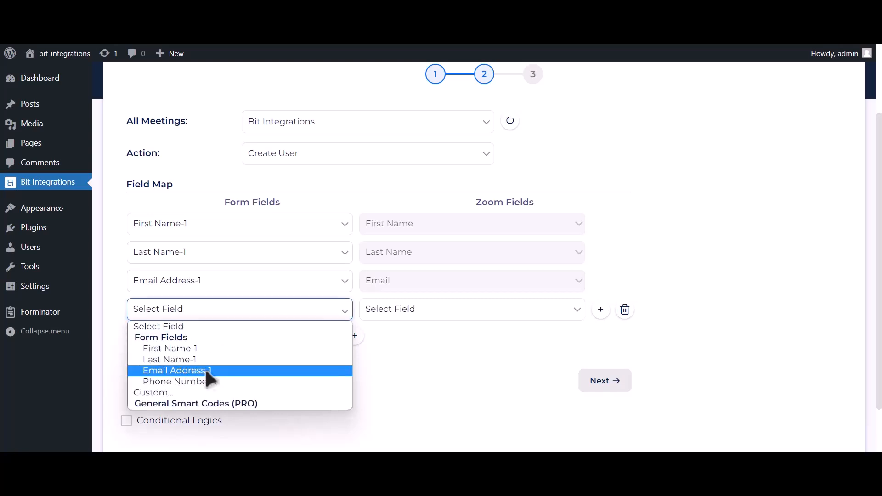
pyautogui.click(200, 379)
pyautogui.click(408, 320)
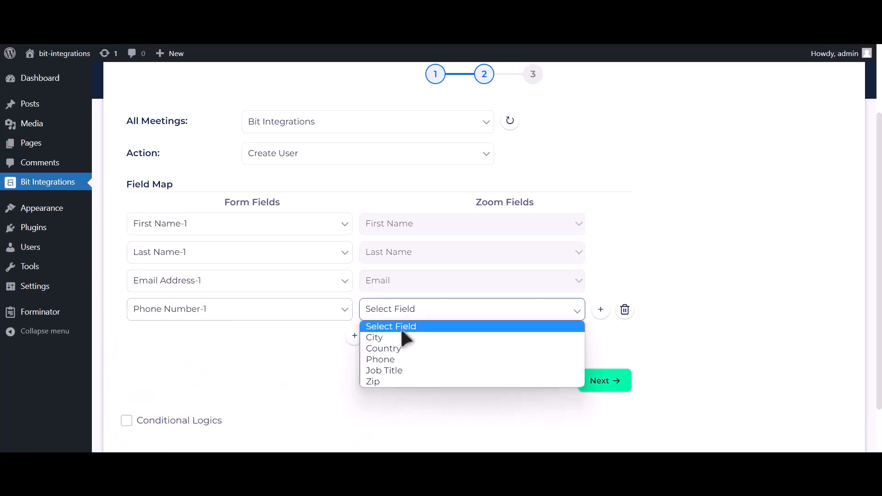
pyautogui.click(391, 358)
# - Leave conditional logic off and finish and save the integration
pyautogui.scroll(-2, 381, 345)
pyautogui.click(204, 360)
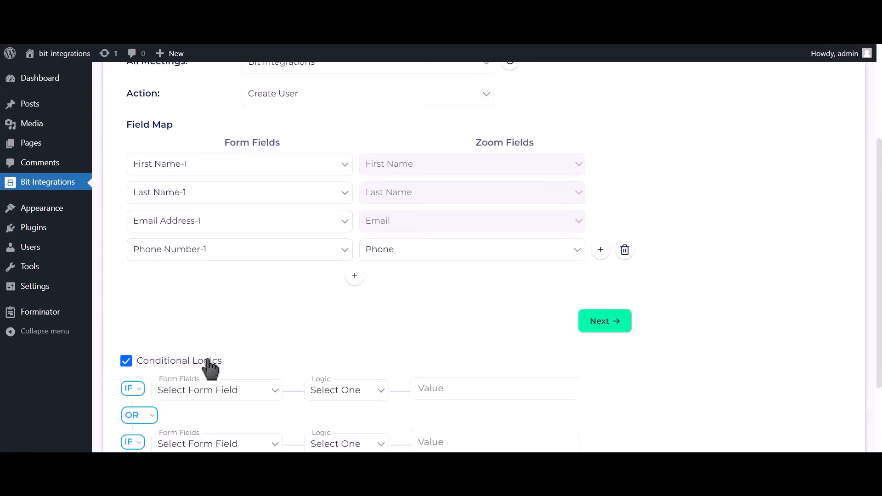
pyautogui.scroll(-3, 205, 360)
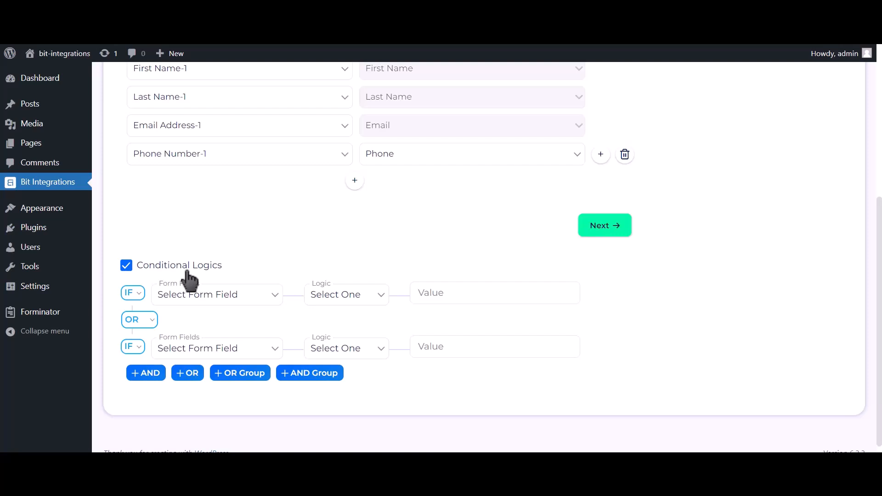
pyautogui.click(188, 275)
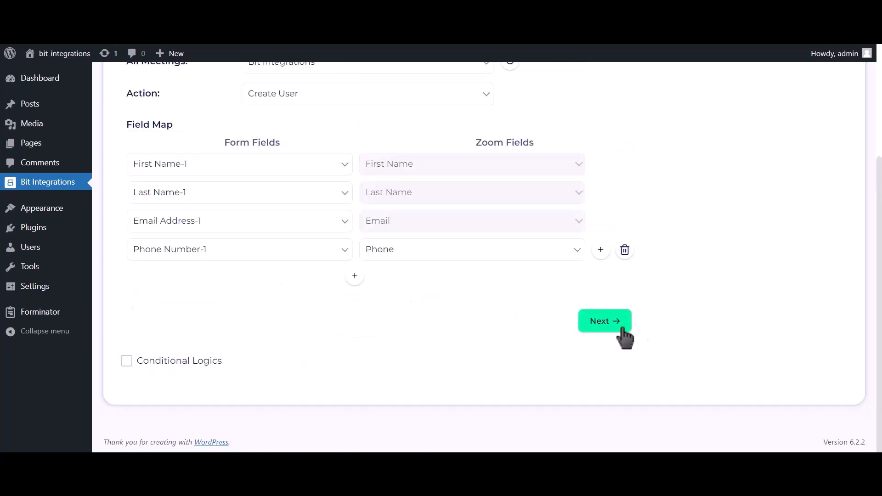
pyautogui.click(603, 329)
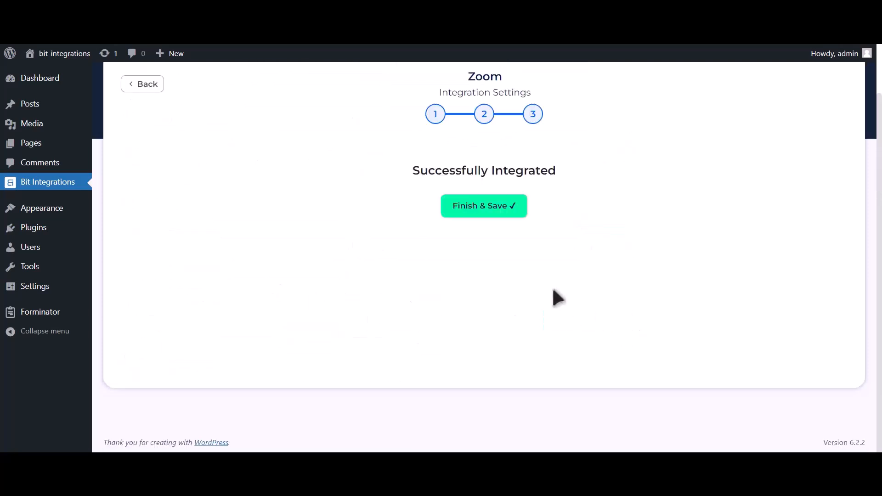
pyautogui.click(496, 221)
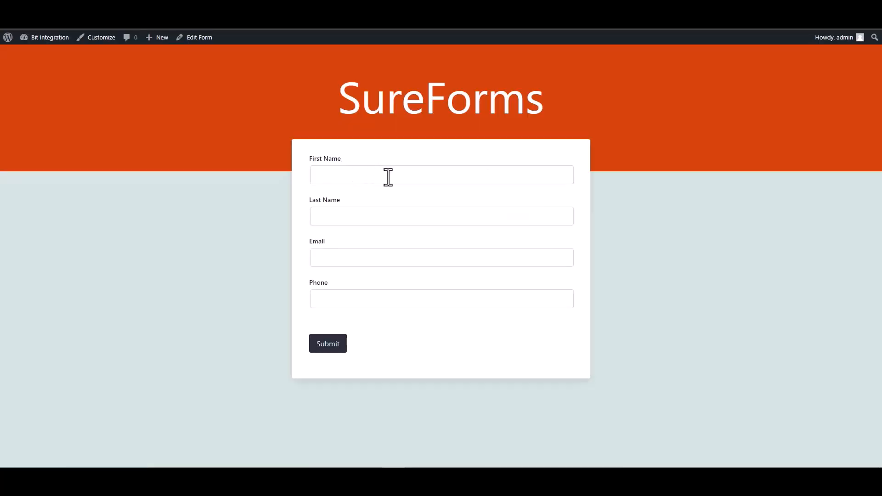
pyautogui.click(414, 177)
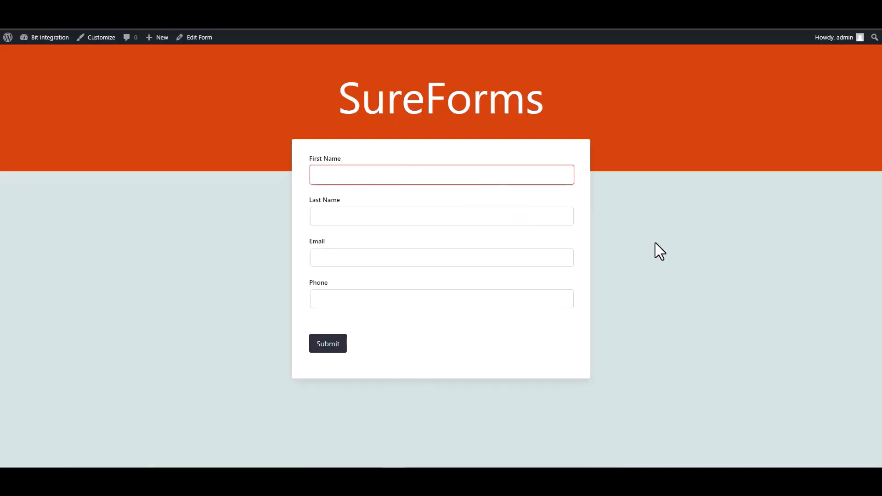
# - Submit a SureForms test entry named 'Bit' 'Integrations' with an e-mail address and phone number
pyautogui.write('Bit')
pyautogui.click(540, 210)
pyautogui.write('Integrations')
pyautogui.click(527, 258)
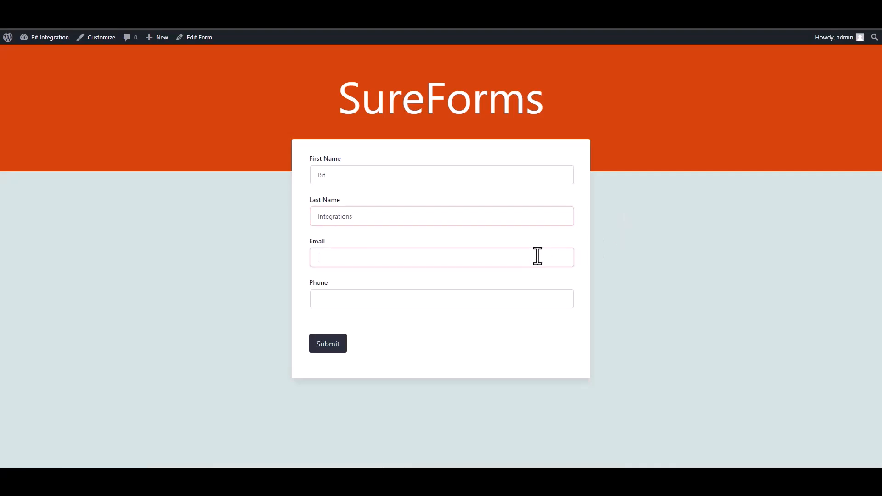
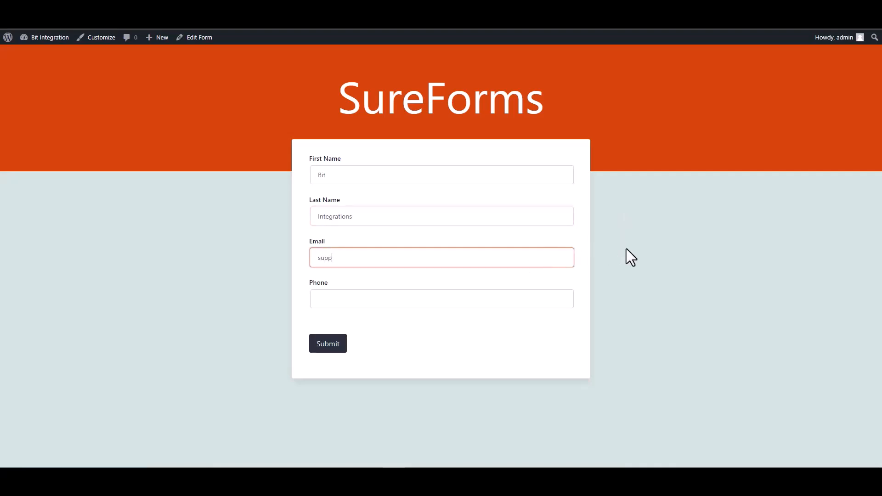
pyautogui.click(511, 298)
pyautogui.write('444555666')
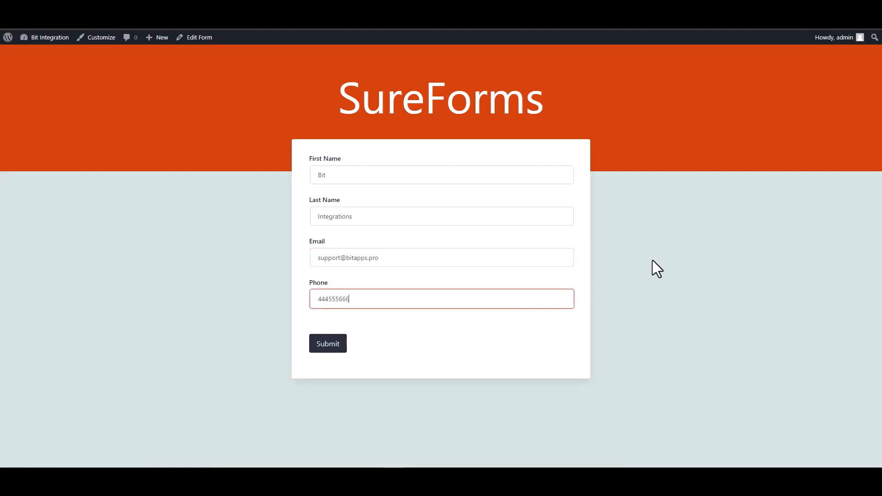
pyautogui.click(328, 345)
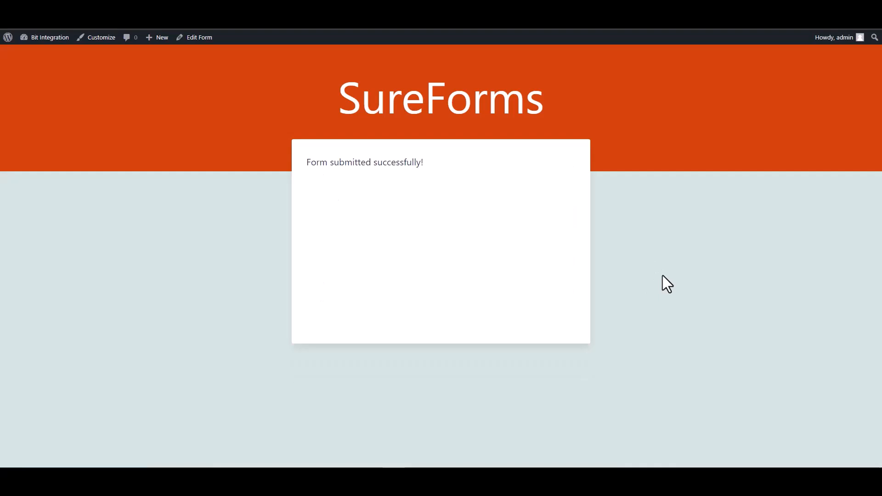
pyautogui.moveTo(437, 171); pyautogui.dragTo(307, 165)
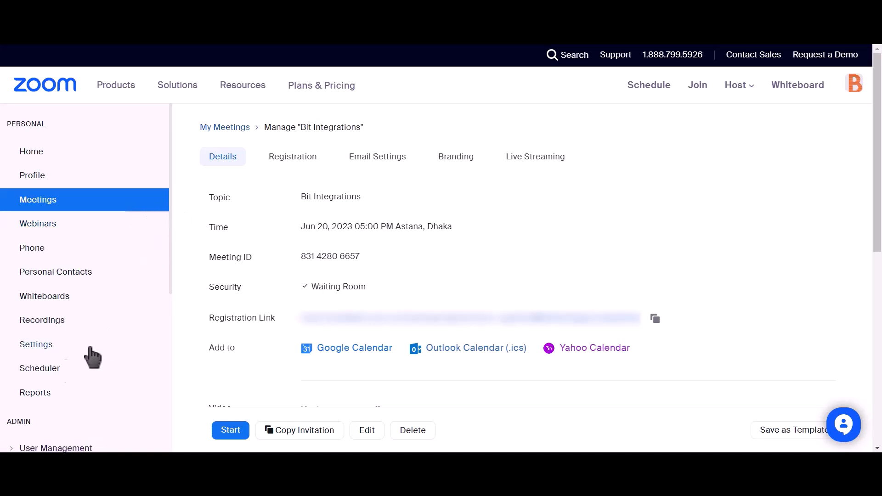
# - Open Zoom's Pending users list under User Management and highlight the new Basic user created Jun 20, 2023
pyautogui.scroll(-2, 115, 291)
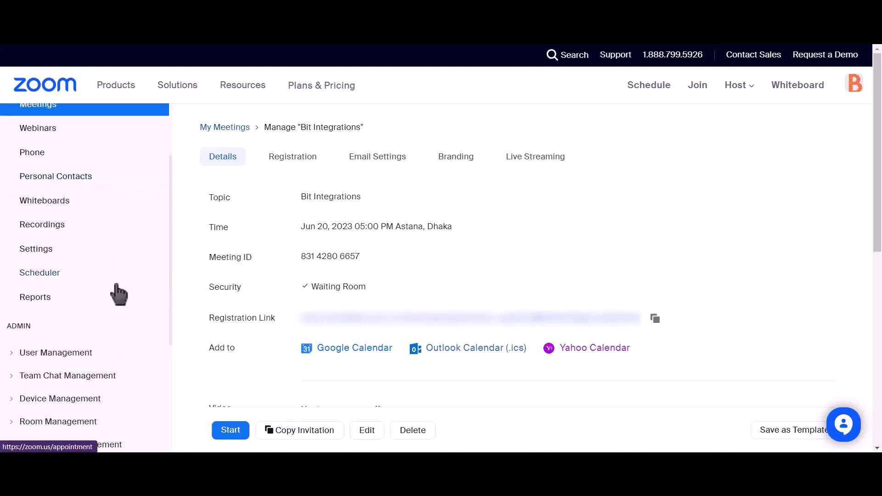
pyautogui.click(18, 354)
pyautogui.click(39, 379)
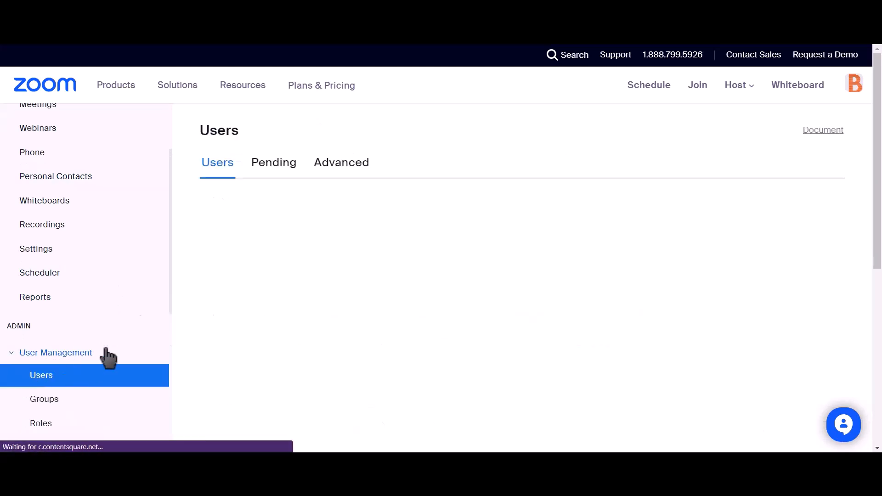
pyautogui.click(266, 171)
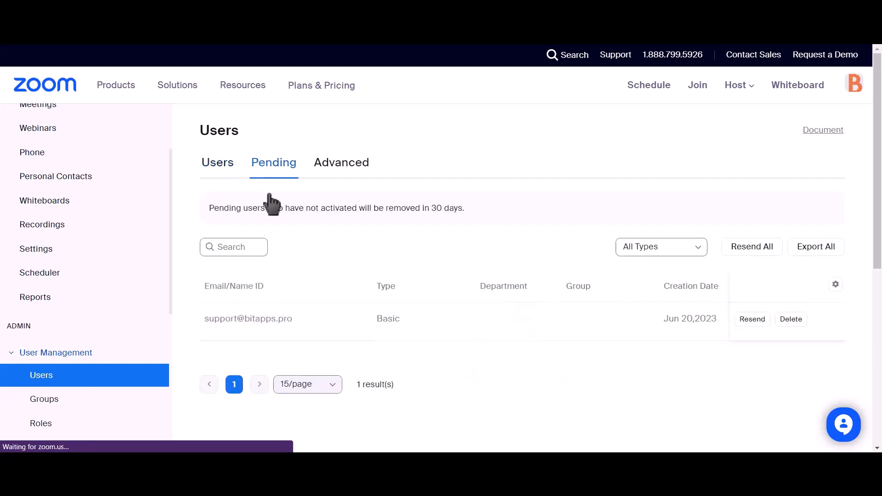
pyautogui.moveTo(293, 319)
pyautogui.mouseDown()
pyautogui.moveTo(194, 321)
pyautogui.moveTo(223, 331)
pyautogui.mouseUp()
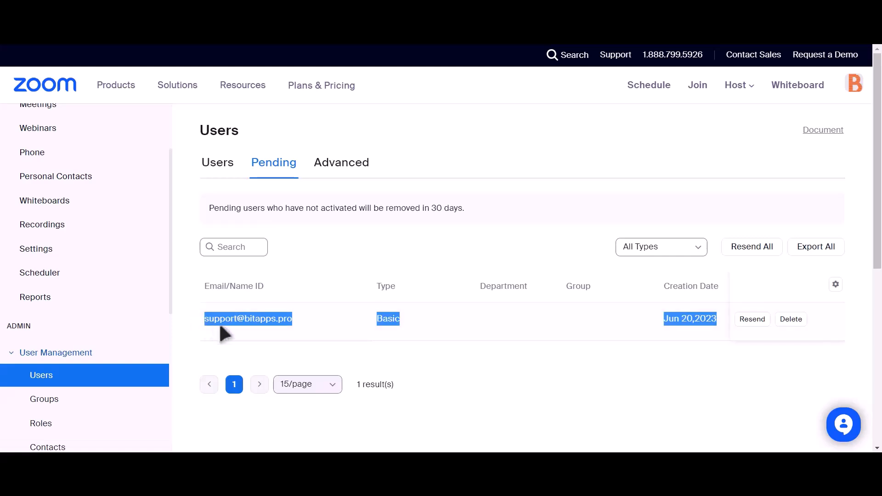
pyautogui.click(422, 358)
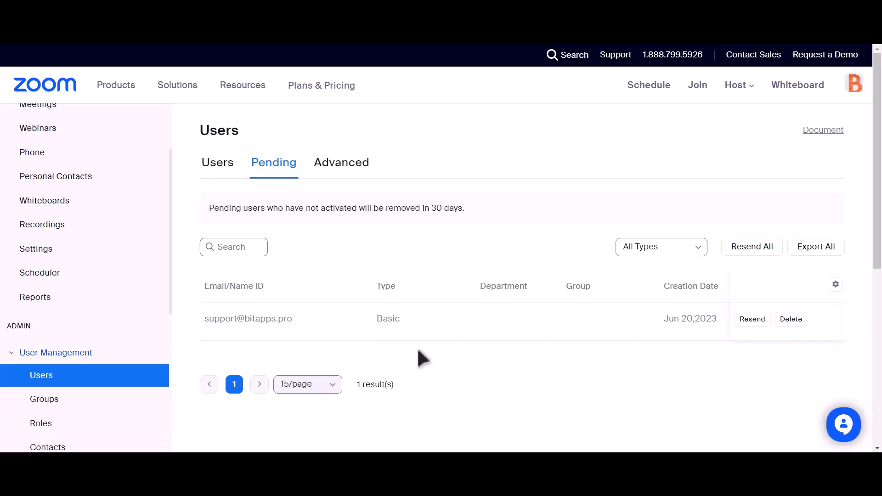